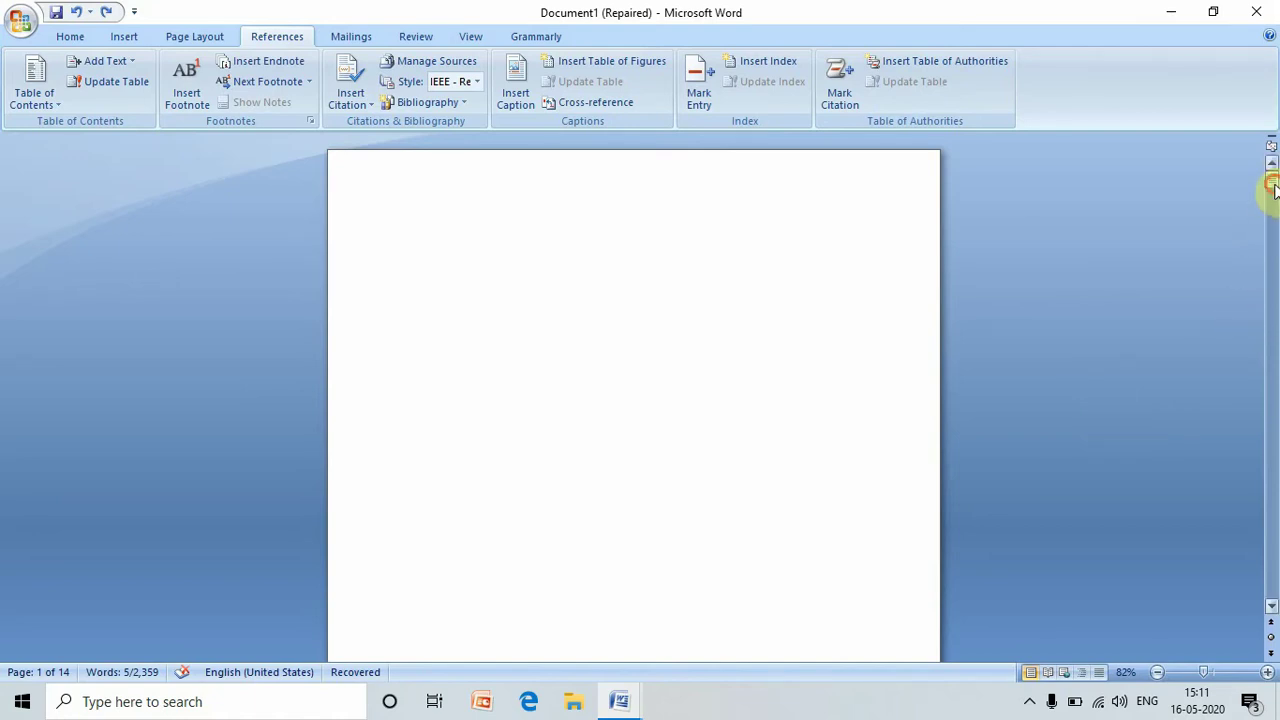
Scroll down to page 7 and select the Urdhva-Tiryagbhyam stage diagram picture
drag(1273, 190, 1273, 220)
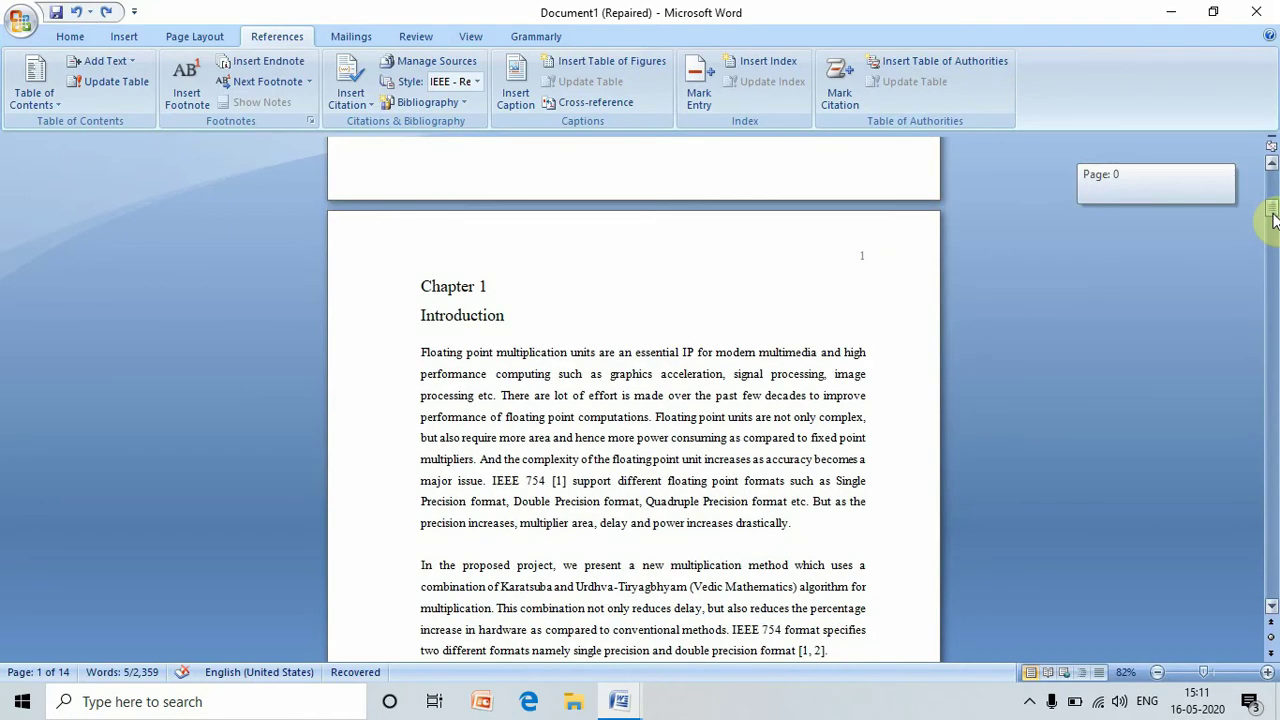
drag(1273, 220, 1273, 228)
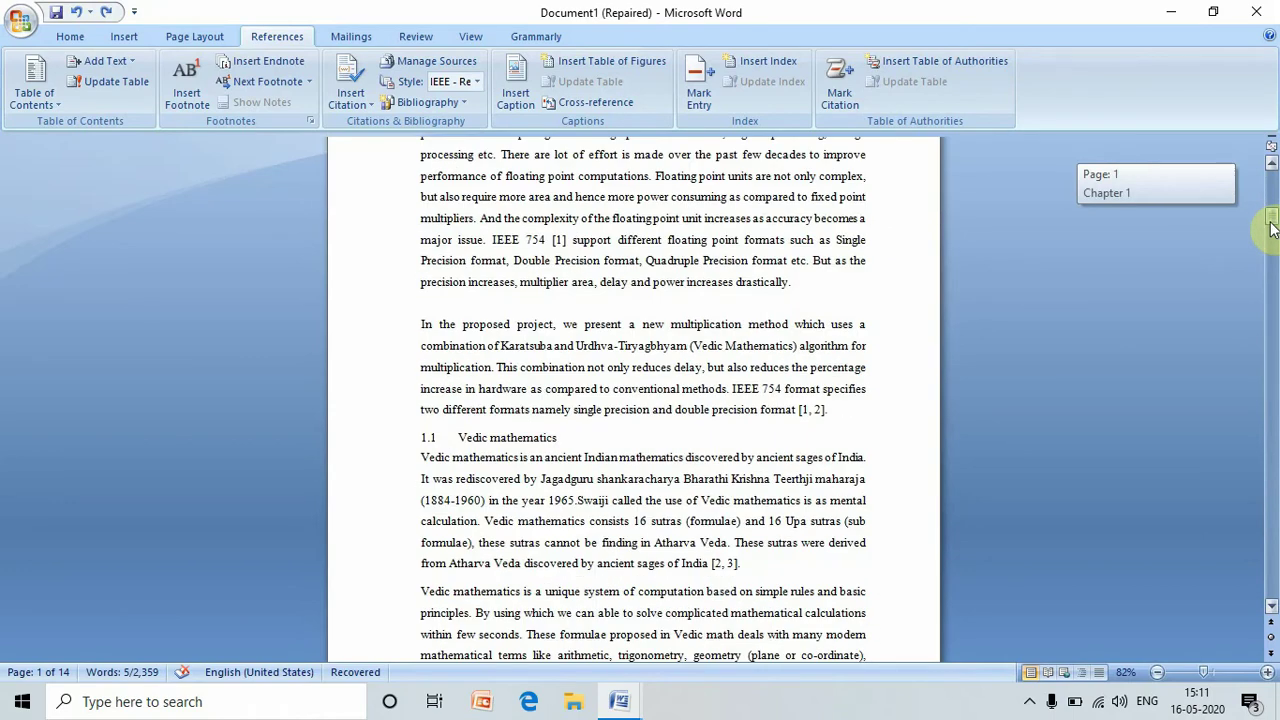
drag(1273, 228, 1263, 341)
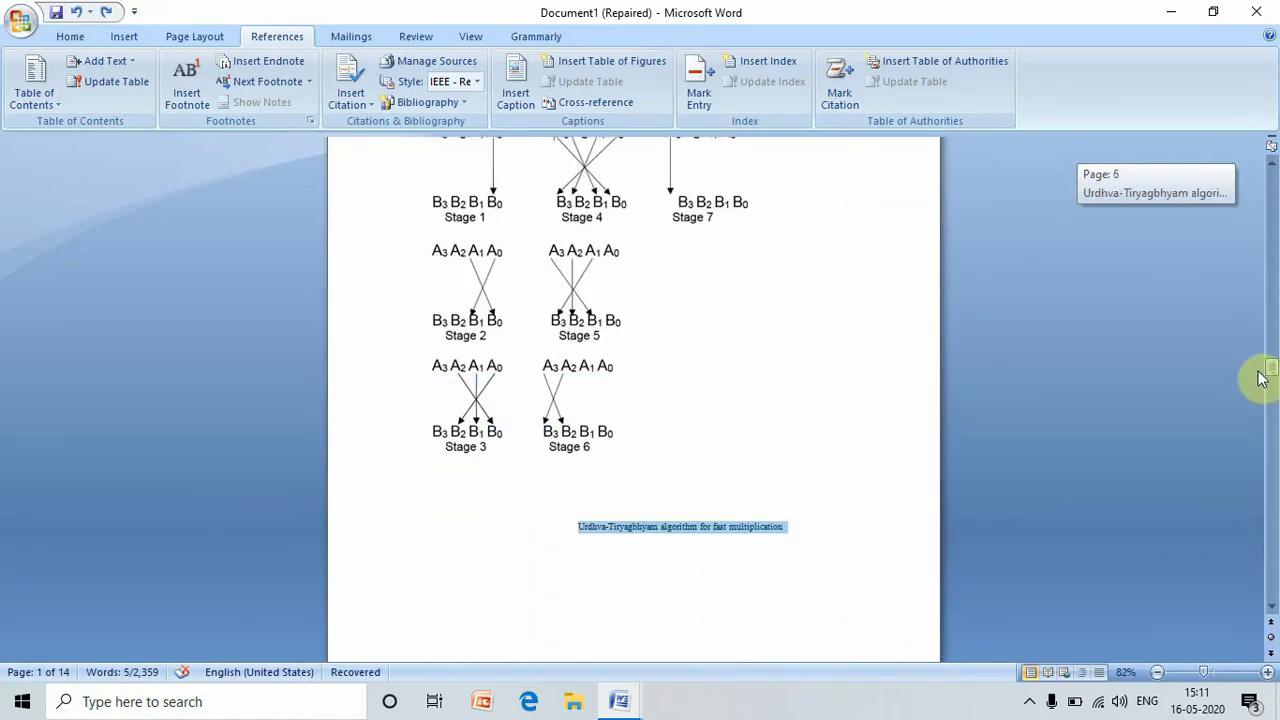
drag(1263, 341, 1260, 372)
click(593, 323)
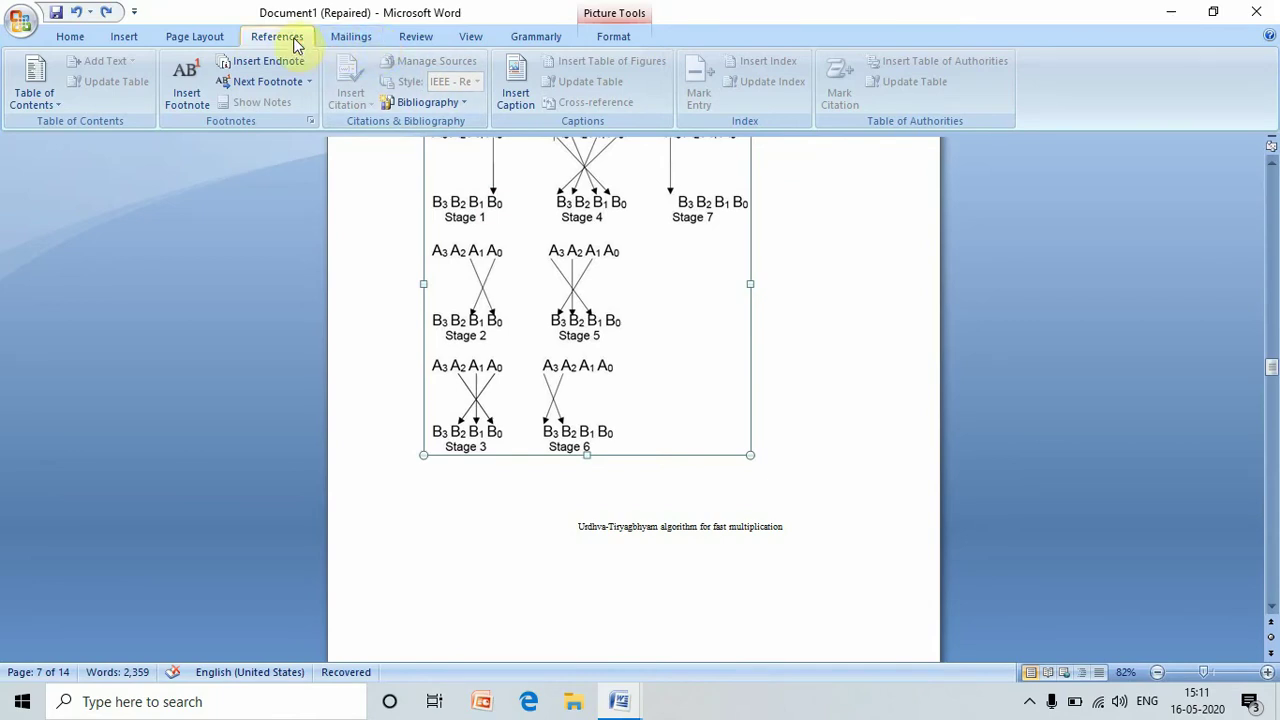
Caption the stage diagram as 'Figure 1 Udhav tiybhyam'
click(513, 94)
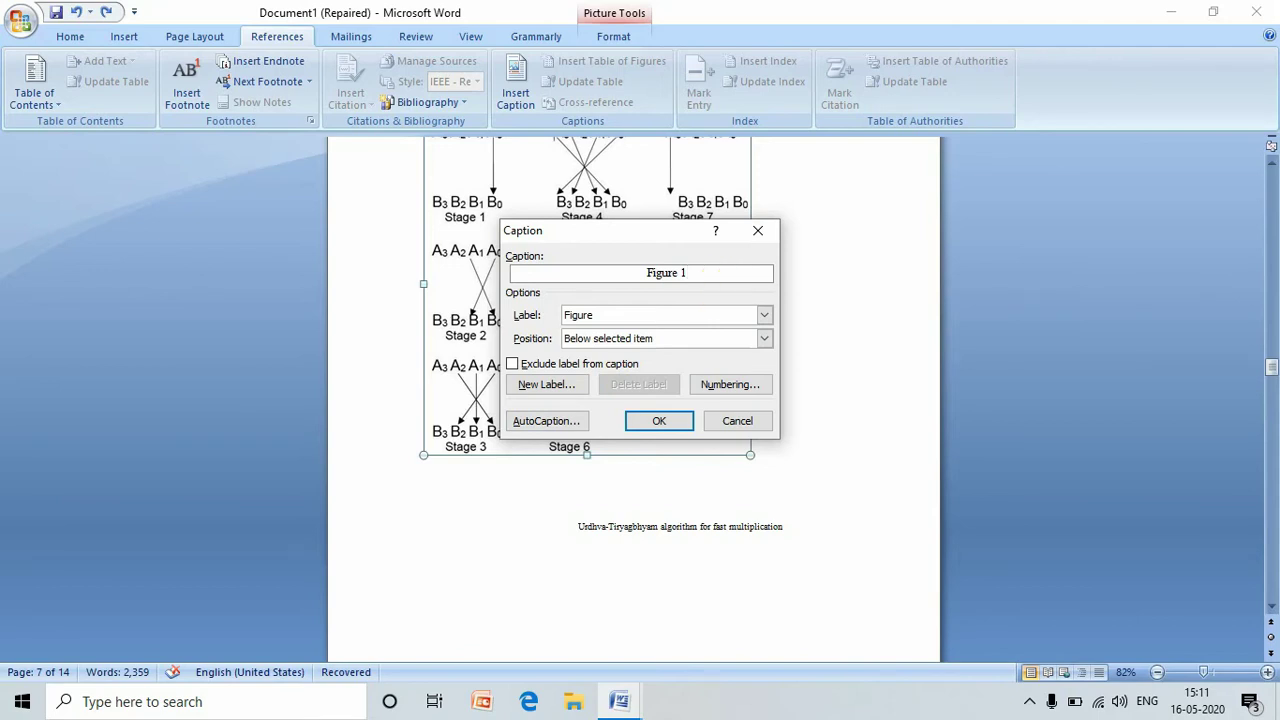
text(U)
text(dhav tig)
key(BackSpace)
text(ybhyam)
click(661, 421)
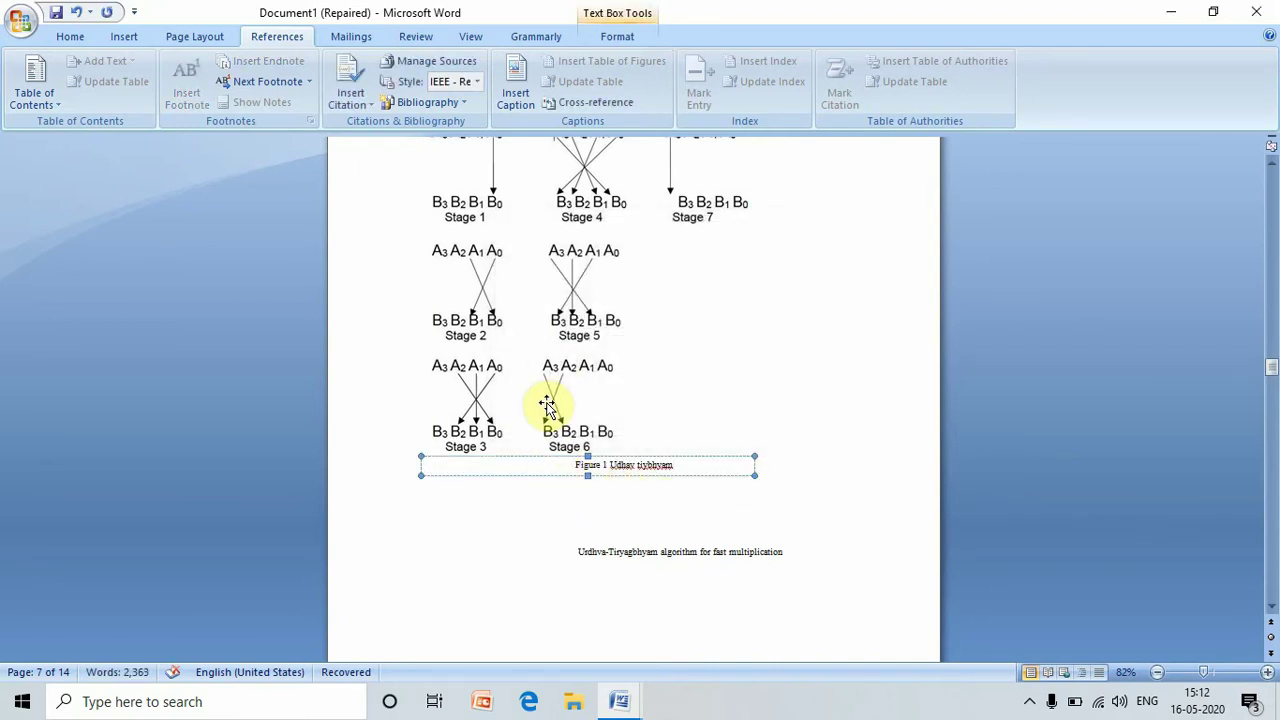
click(1270, 610)
Delete the loose Karatsuba algorithm text line beneath the flow diagram
drag(1270, 610, 1270, 610)
drag(532, 572, 741, 572)
key(ctrl+c)
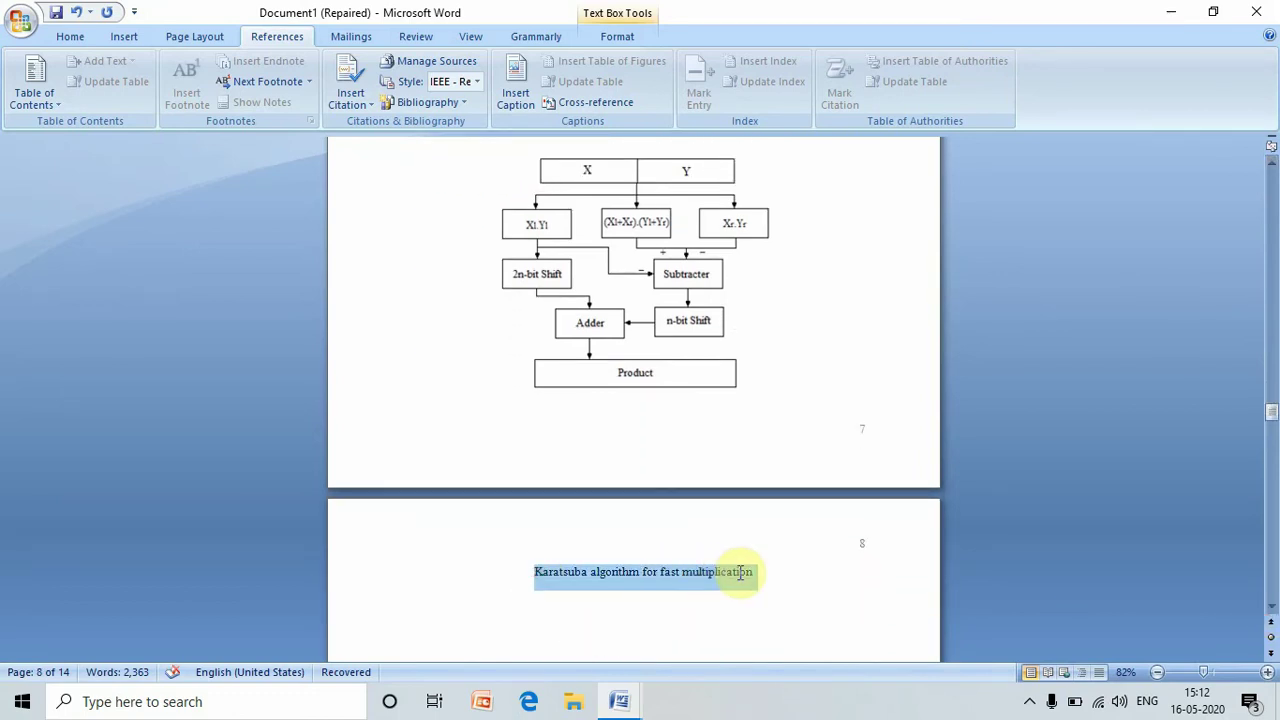
key(Delete)
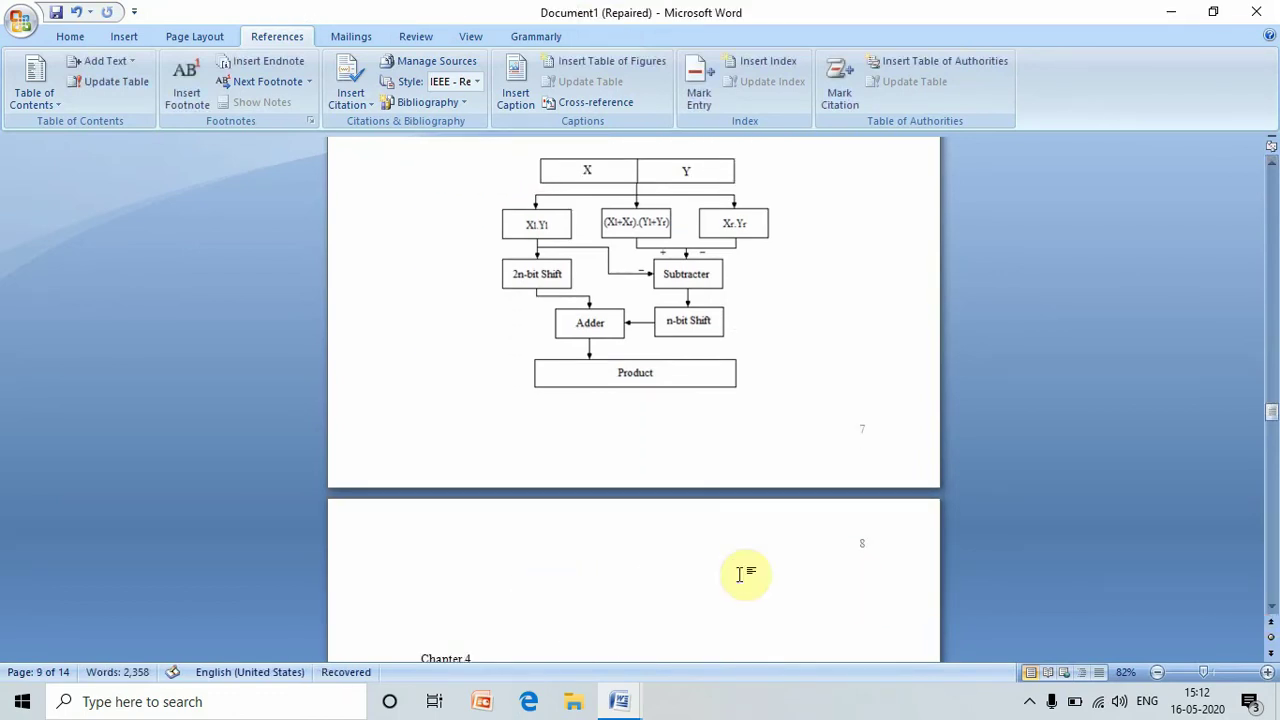
Caption the flow diagram 'Figure 2 Karatsuba algorithm for fast multiplication' using the pasted description
click(651, 309)
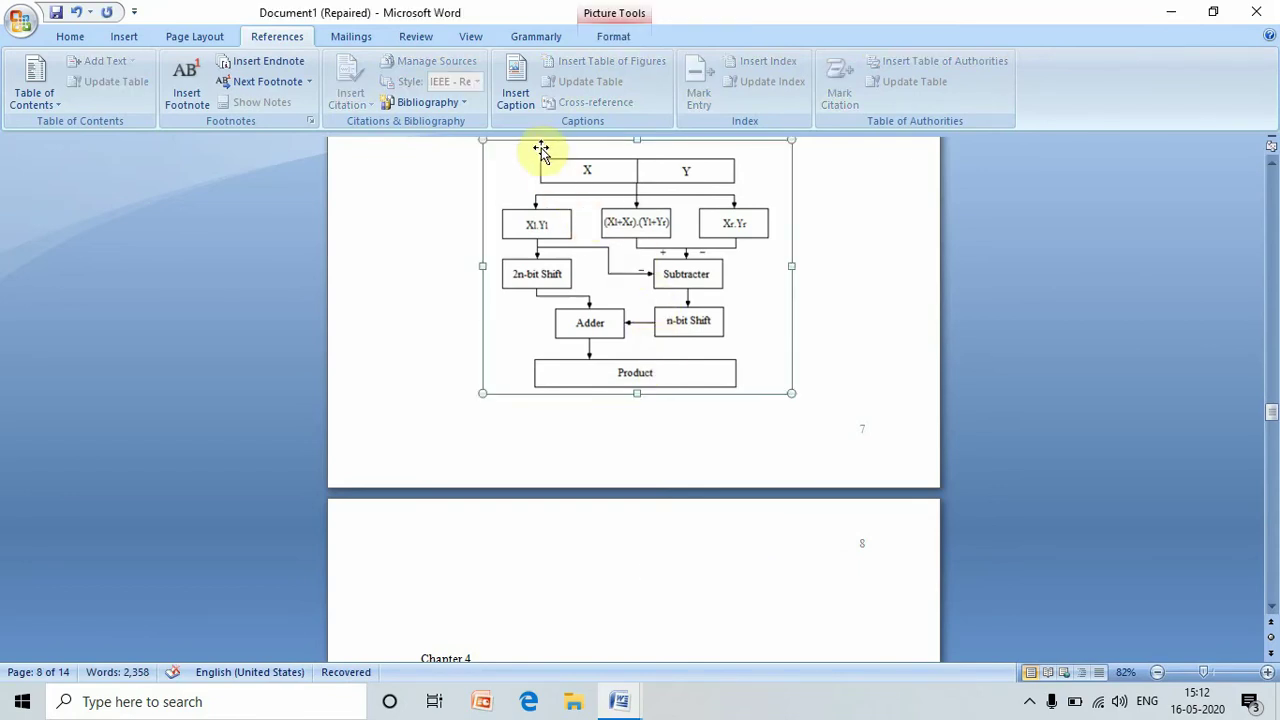
click(529, 101)
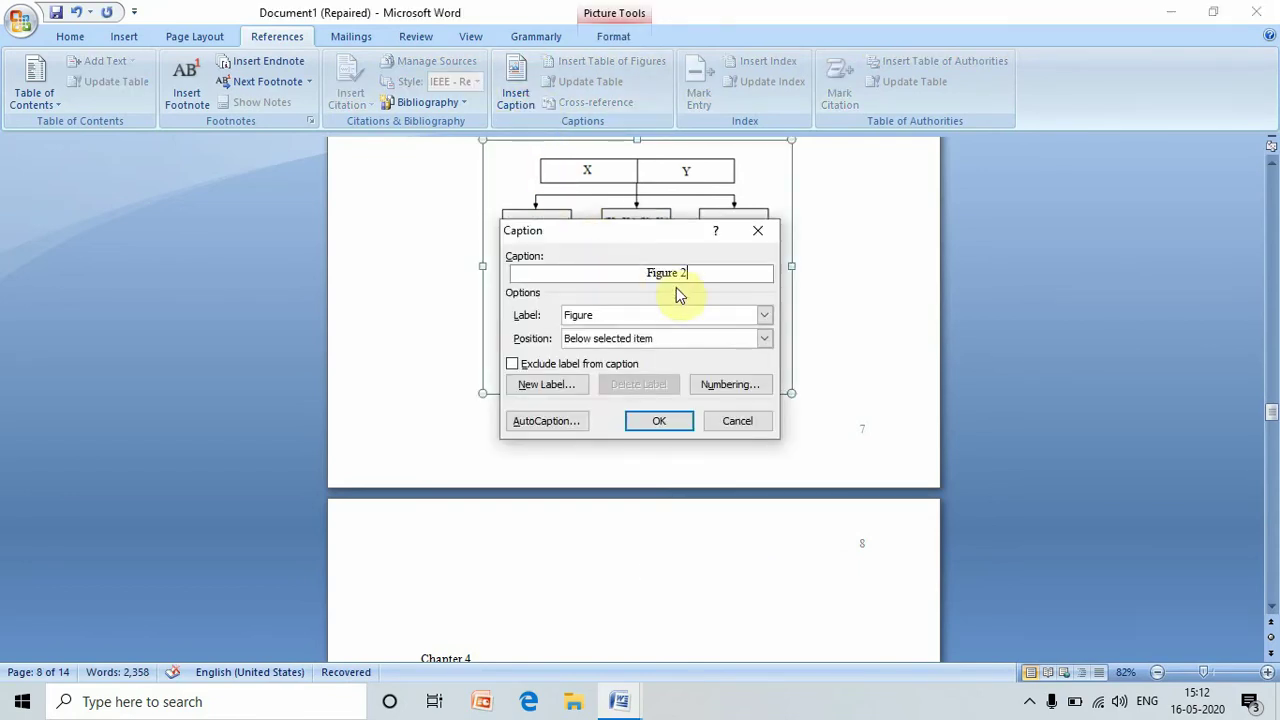
key(ctrl+v)
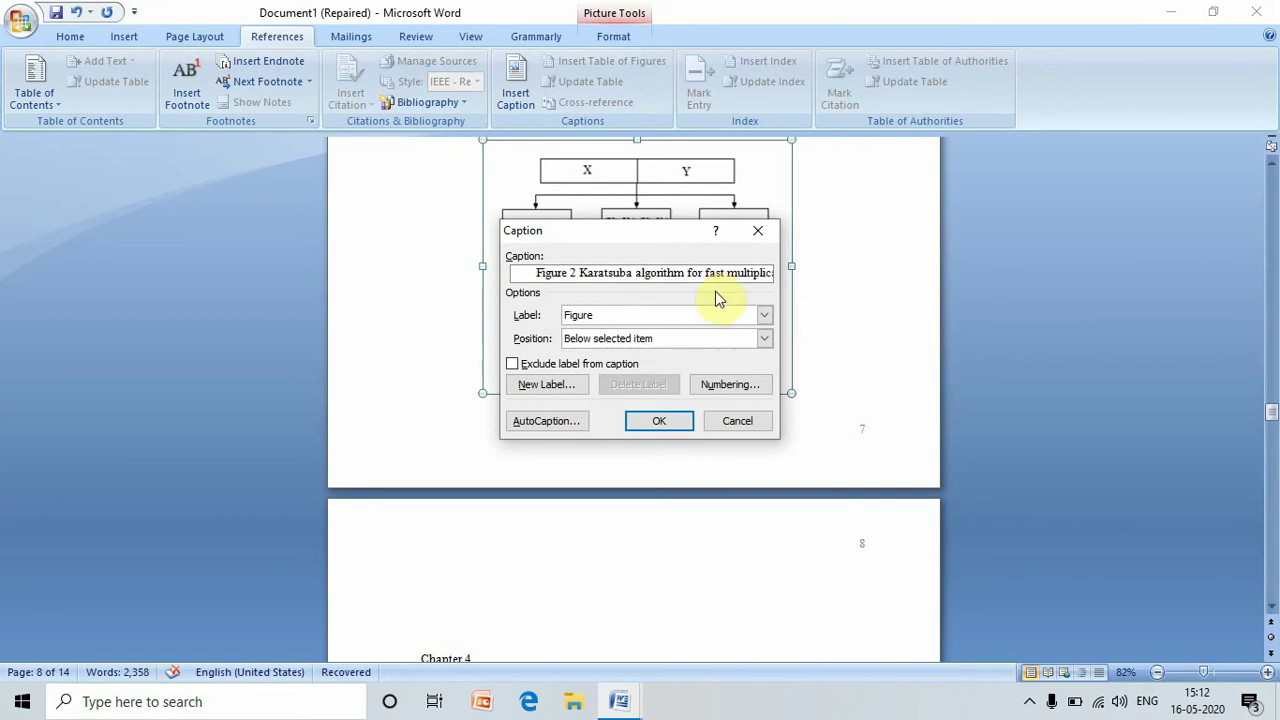
click(659, 425)
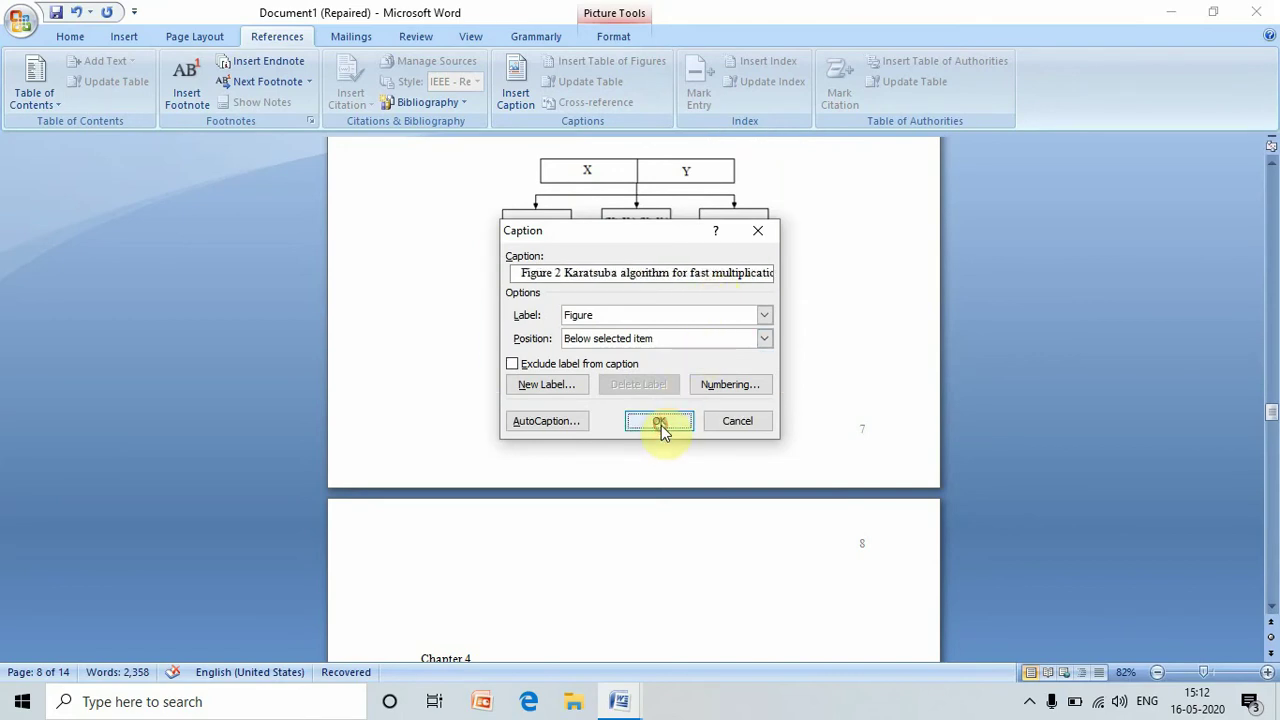
click(1270, 610)
Scroll down and select the old block diagram description line
scroll(1270, 612, down, 5)
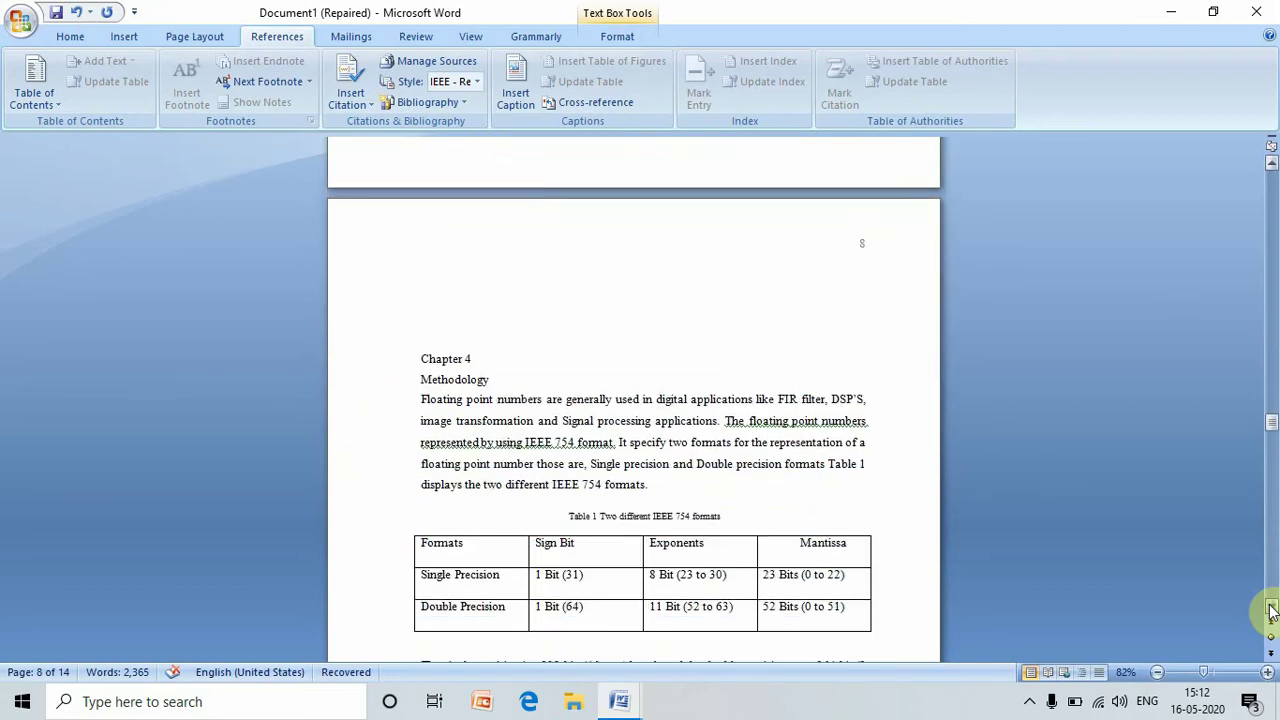
scroll(1270, 612, down, 2)
scroll(1270, 612, down, 4)
scroll(1270, 612, down, 3)
scroll(1270, 612, down, 1)
drag(553, 544, 775, 552)
key(ctrl+c)
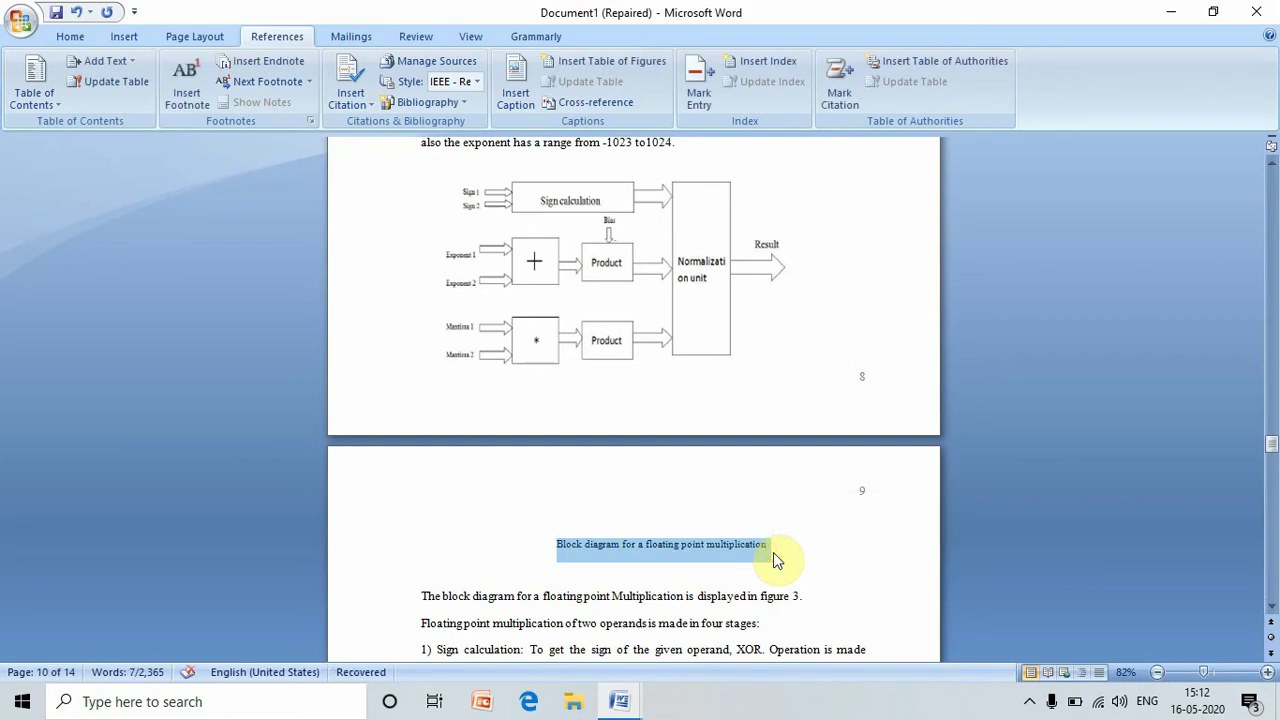
Delete the old line and caption the block diagram 'Figure 3 Block diagram for a floating point multiplication'
key(Delete)
click(563, 270)
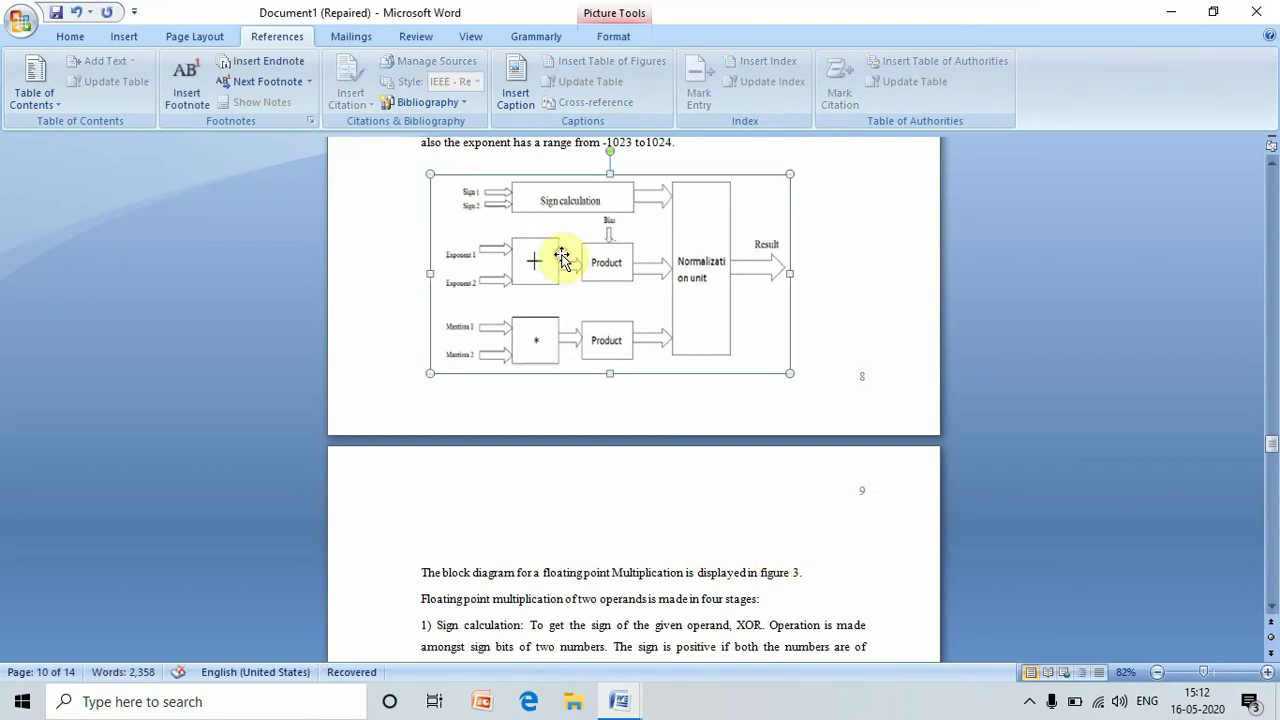
click(527, 118)
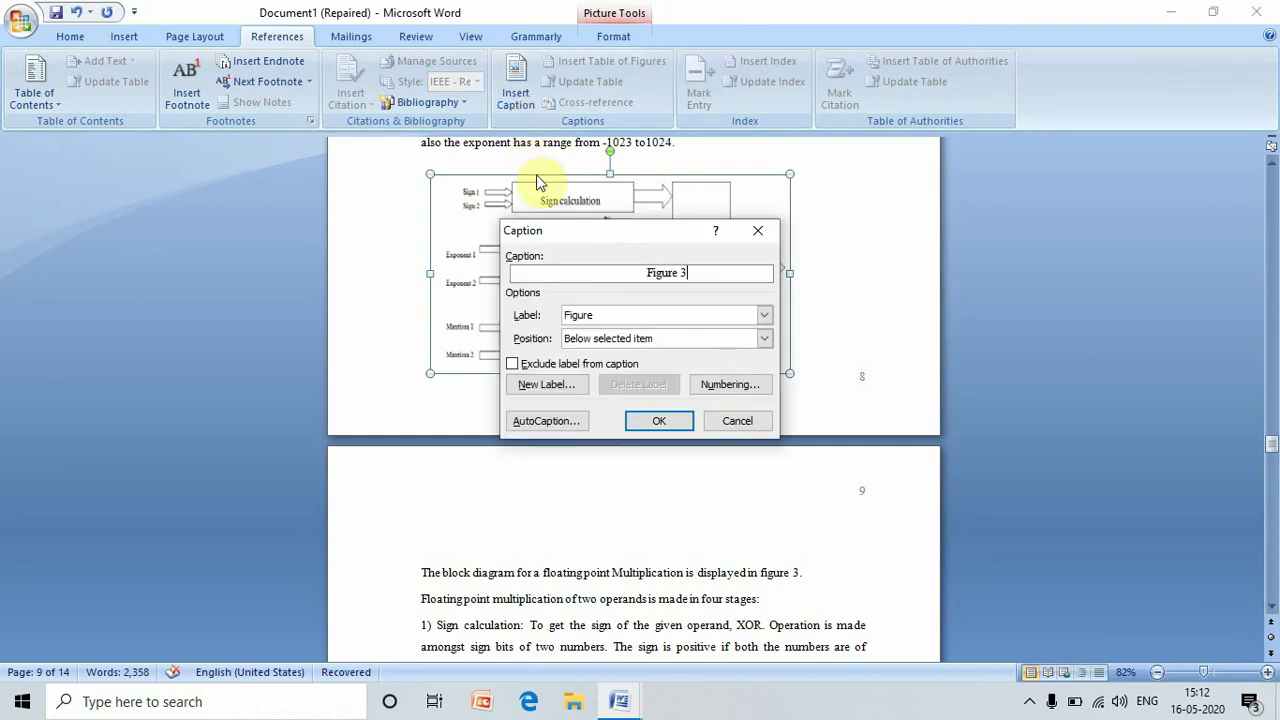
key(ctrl+v)
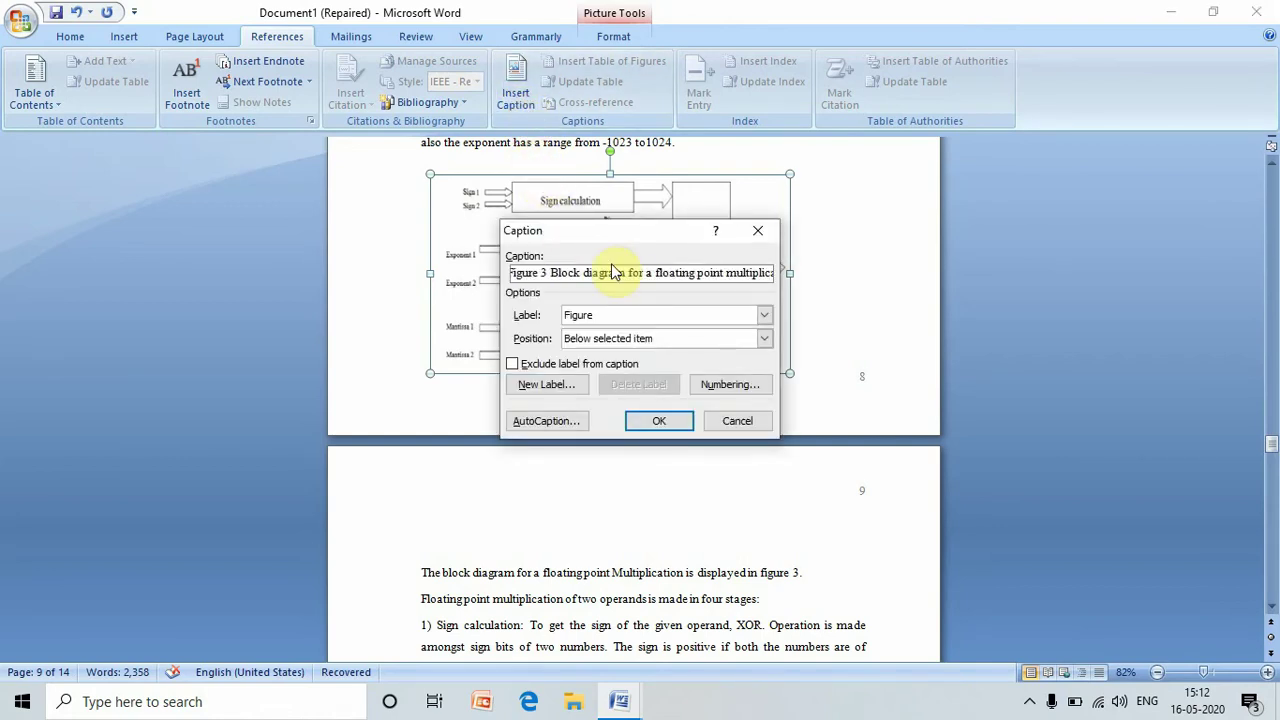
click(655, 420)
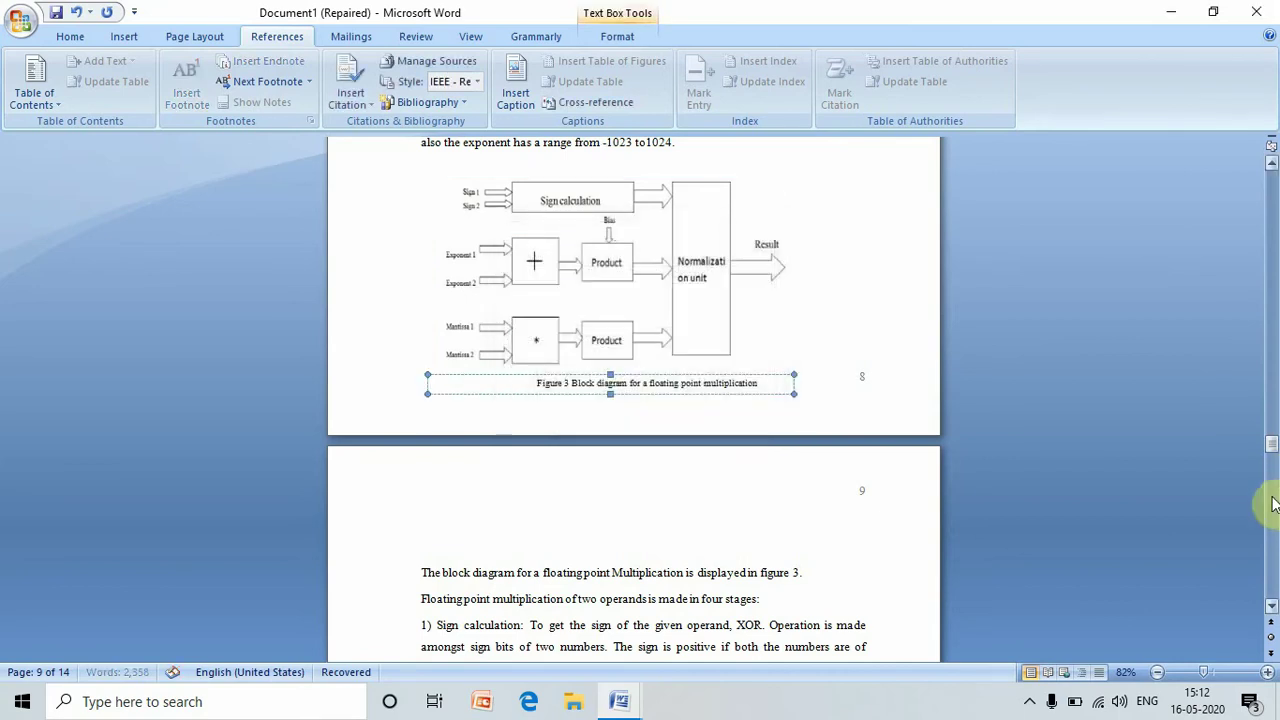
Delete the plain 'Karatsuba Urdhva-Tiryagbhyam binary multiplier' title on page 10
drag(1270, 443, 1227, 493)
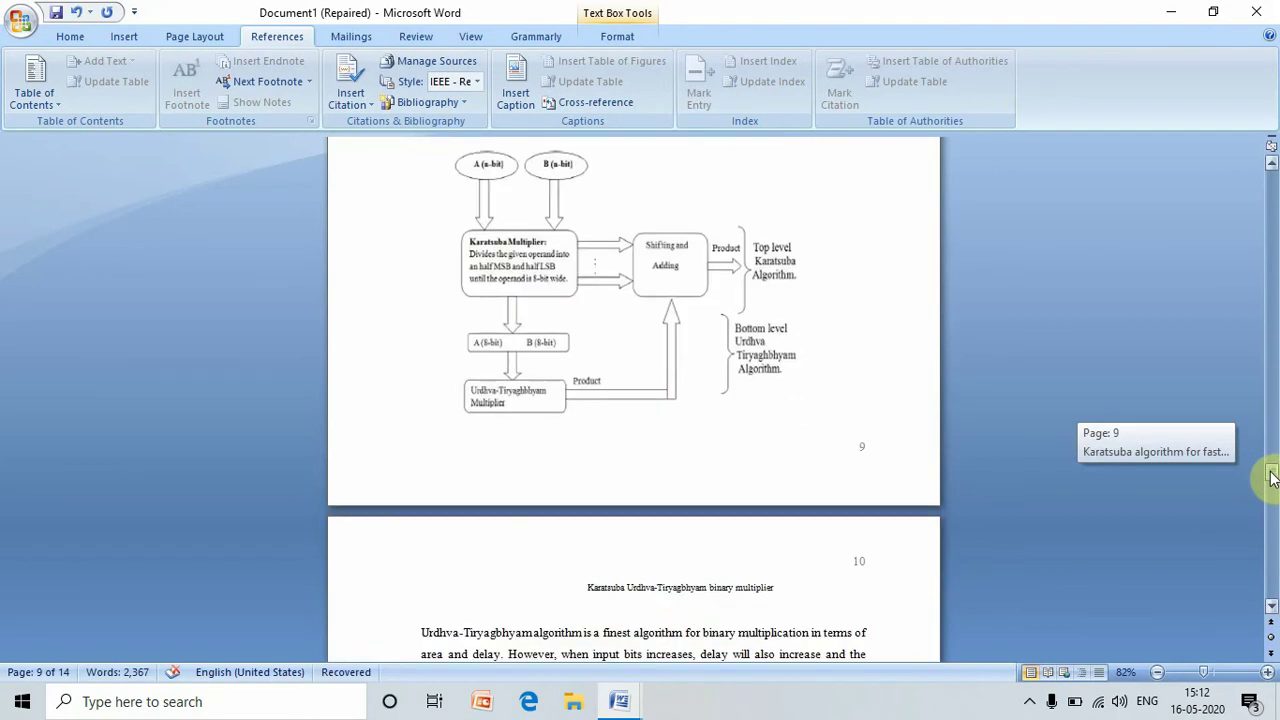
click(591, 588)
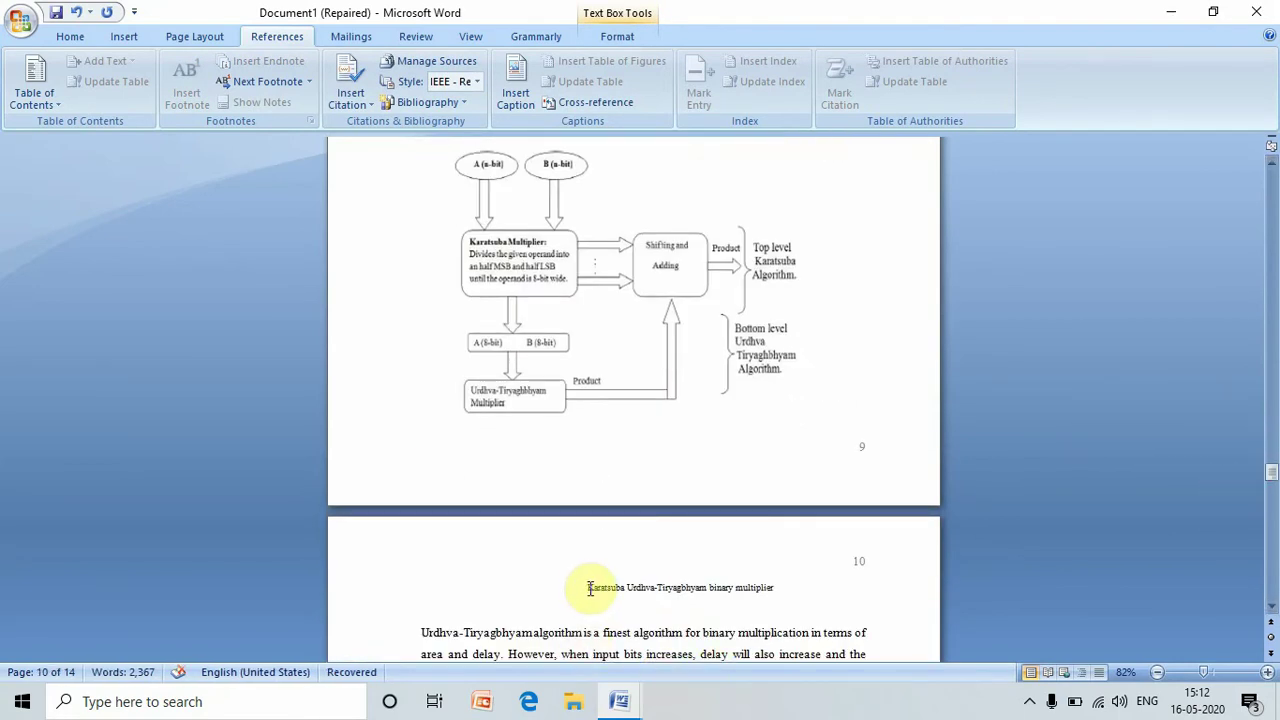
drag(590, 588, 757, 597)
key(ctrl+c)
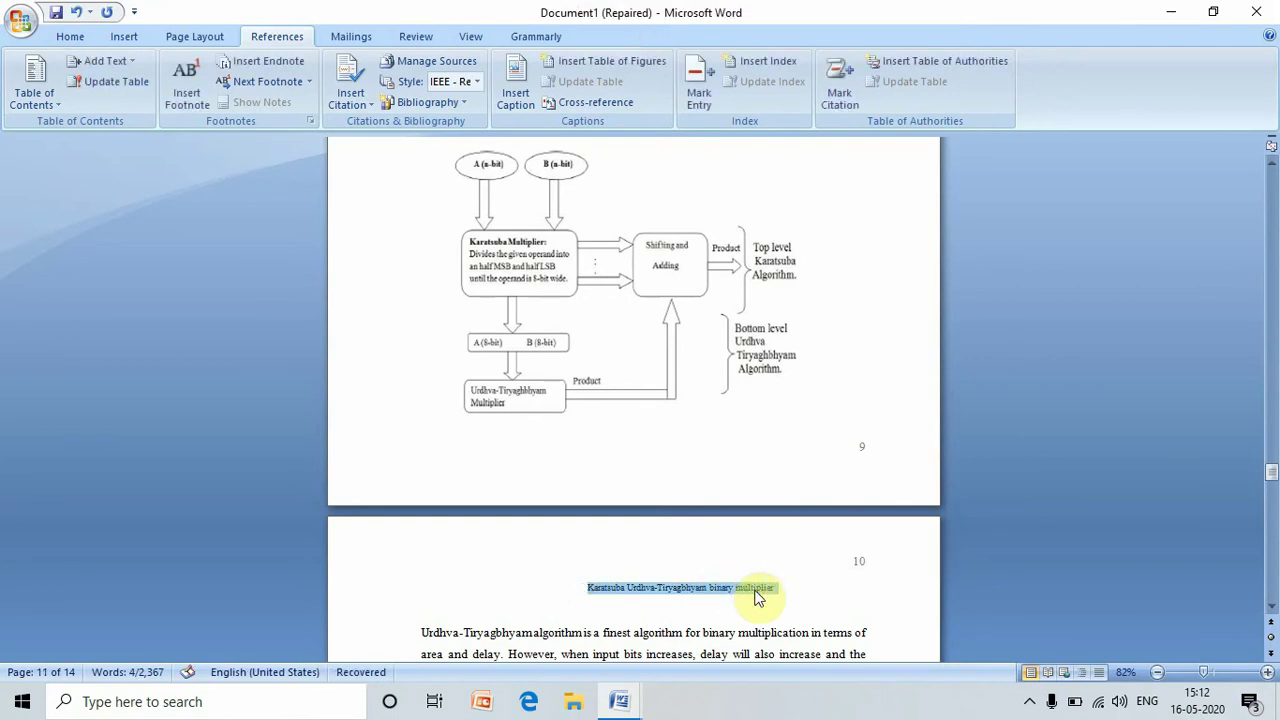
key(Delete)
Caption the page 9 flowchart 'Figure 4 Karatsuba Urdhva-Tiryagbhyam binary multiplier'
click(572, 296)
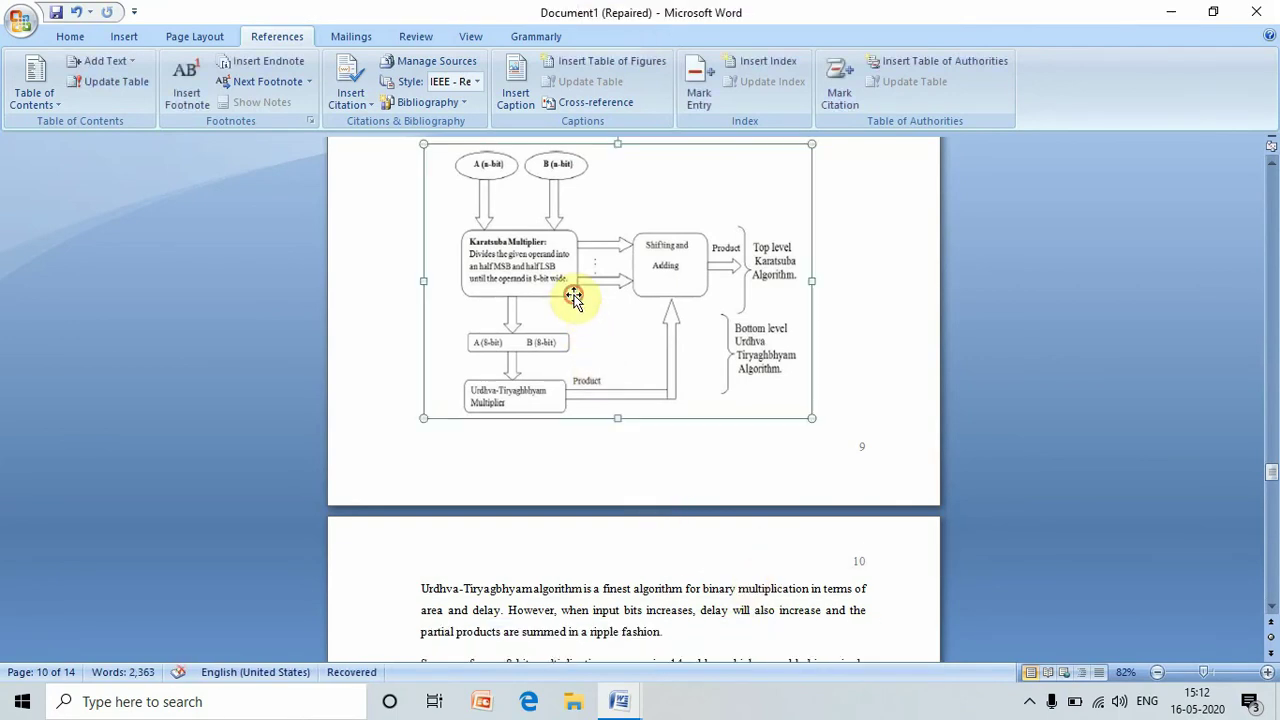
click(527, 104)
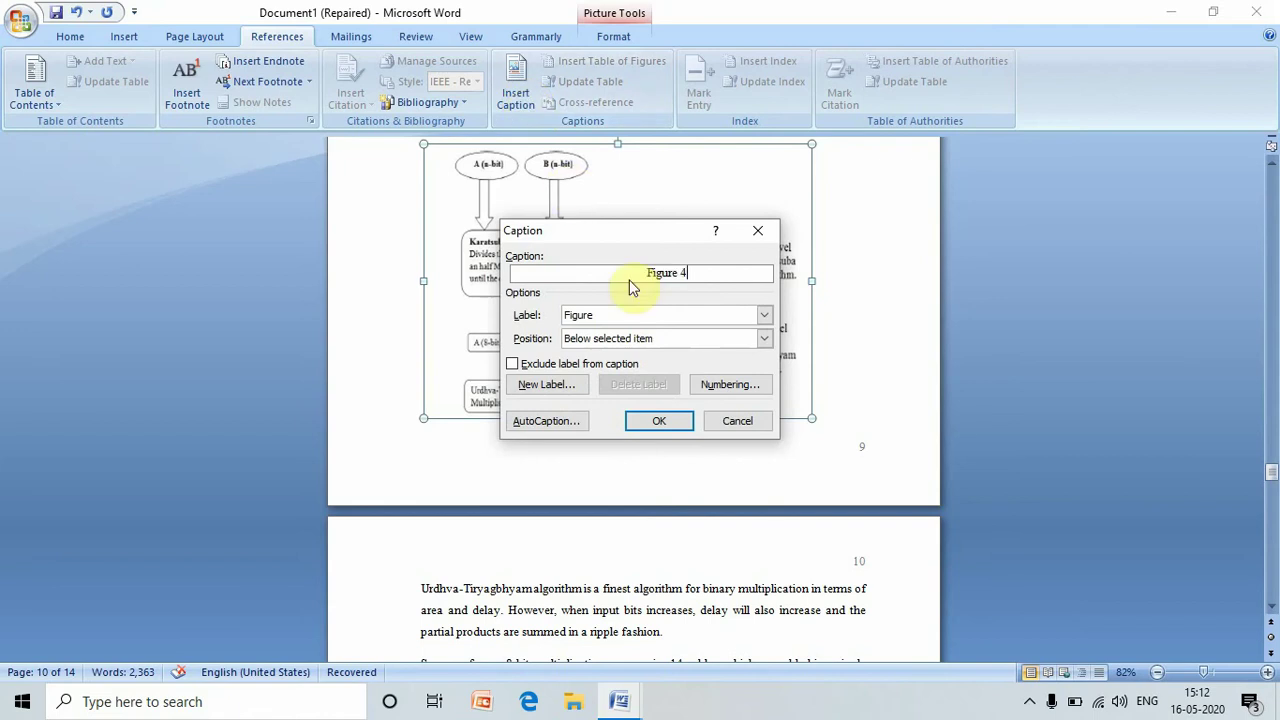
key(ctrl+v)
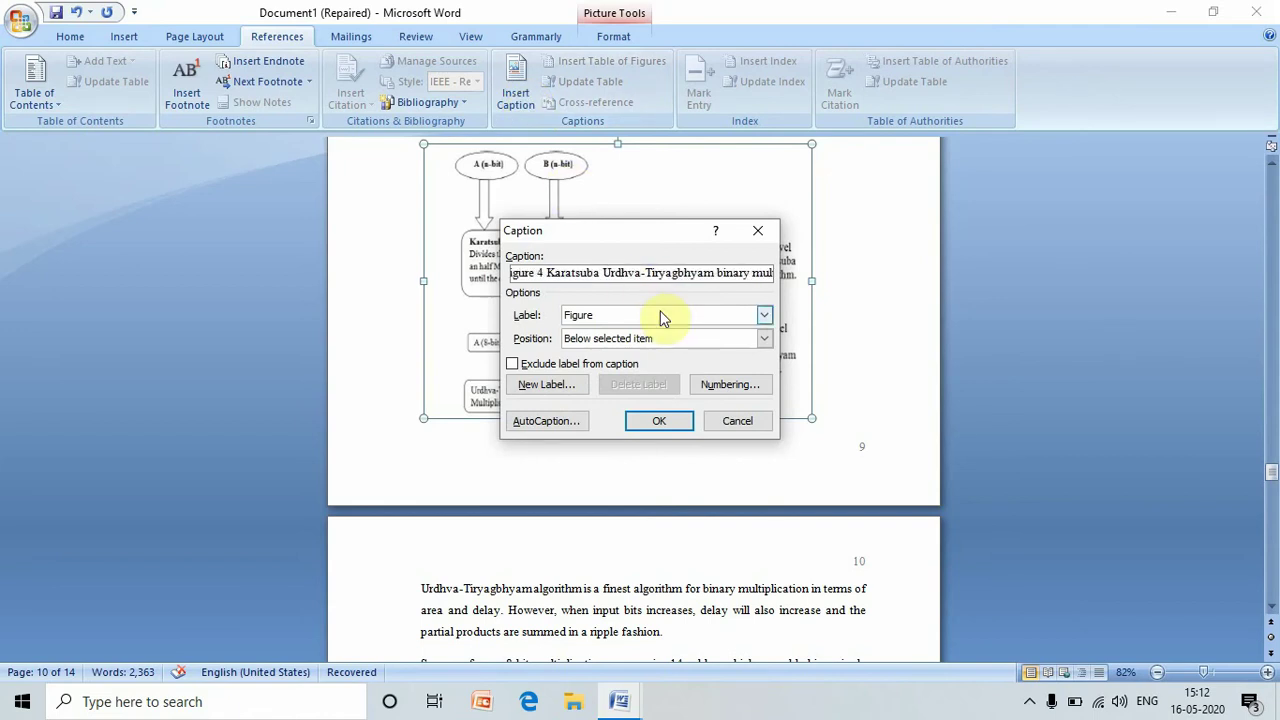
click(656, 420)
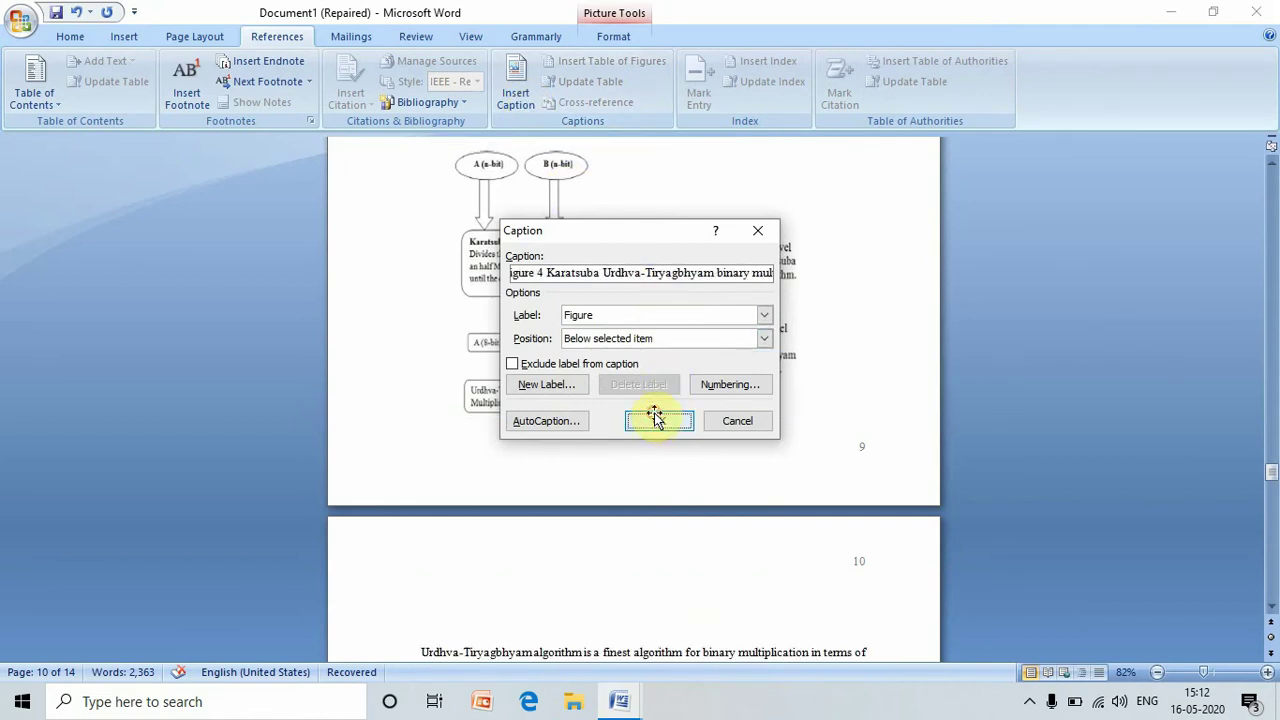
drag(1272, 483, 1275, 177)
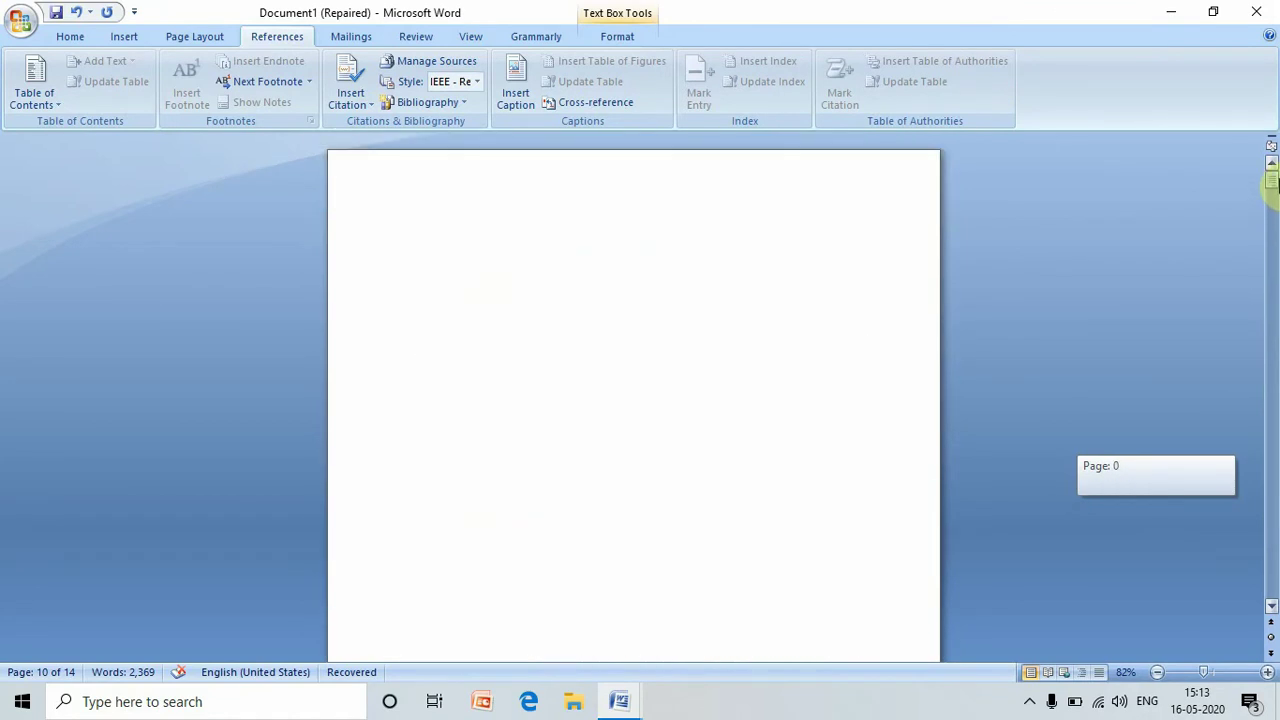
Place the cursor on blank page 1 and open the Insert Table of Figures dialog
click(505, 280)
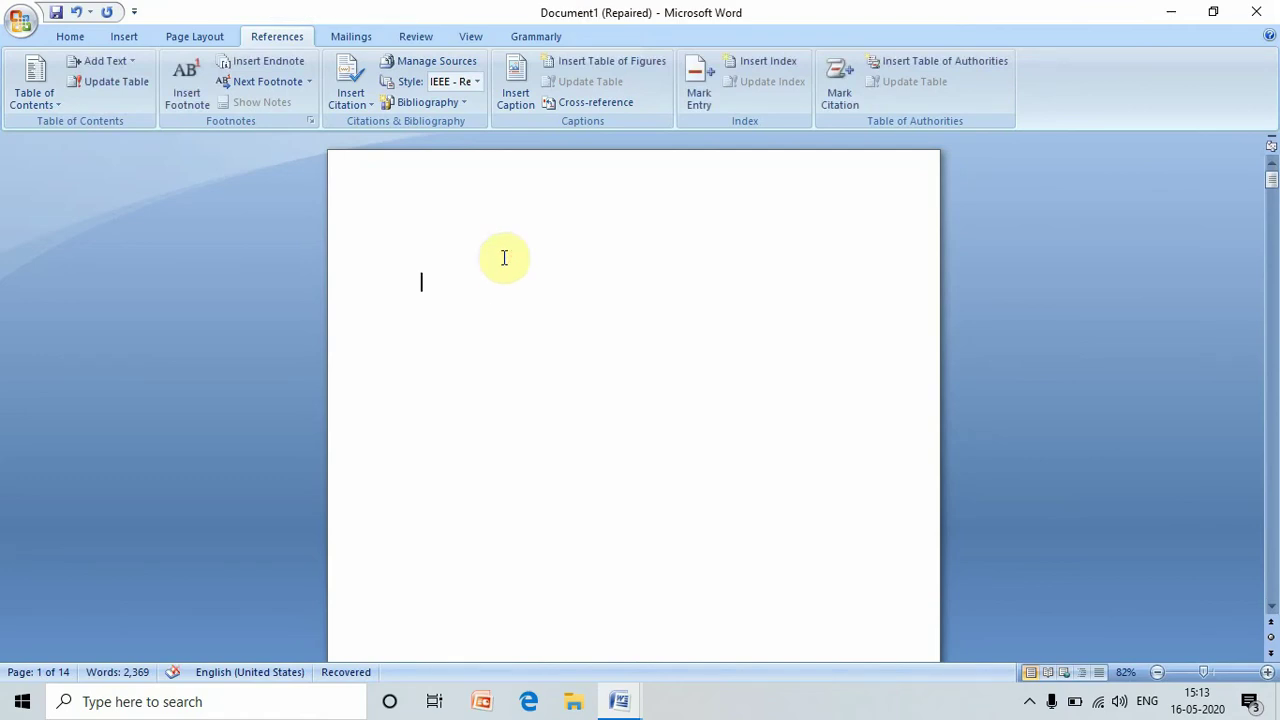
click(601, 63)
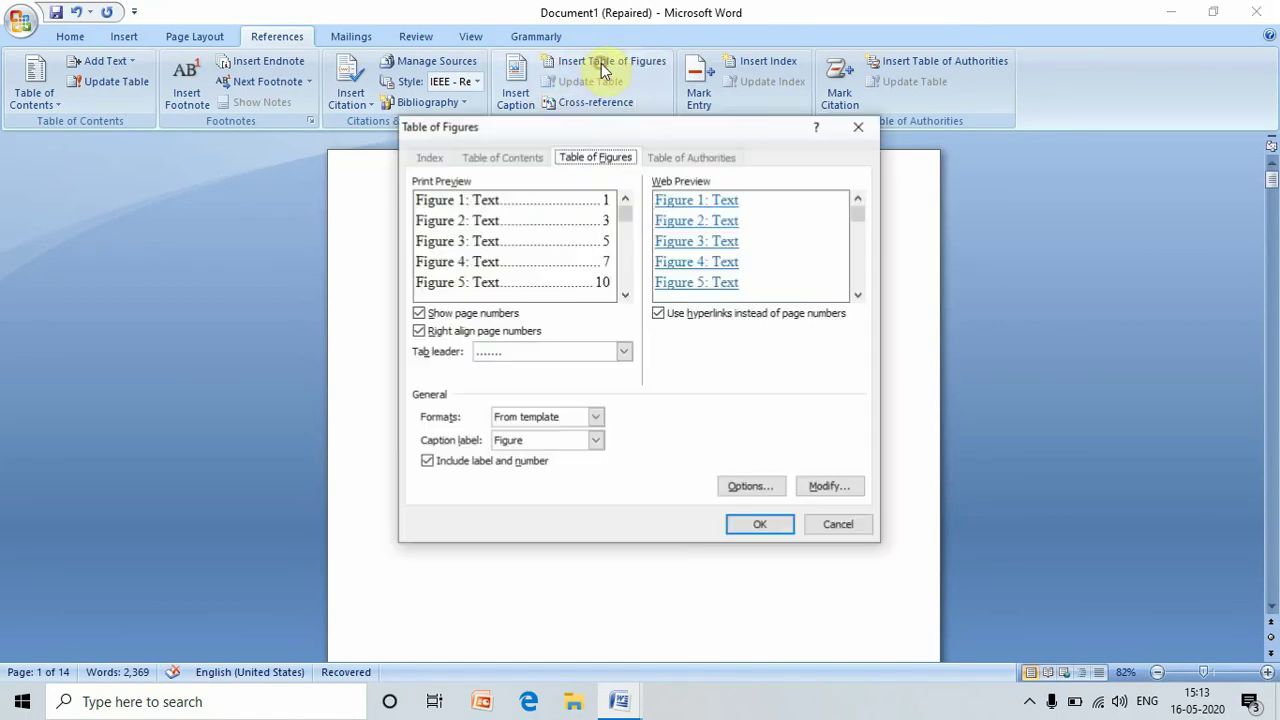
Create the table of figures with dotted tab leaders and the Figure caption label
click(604, 355)
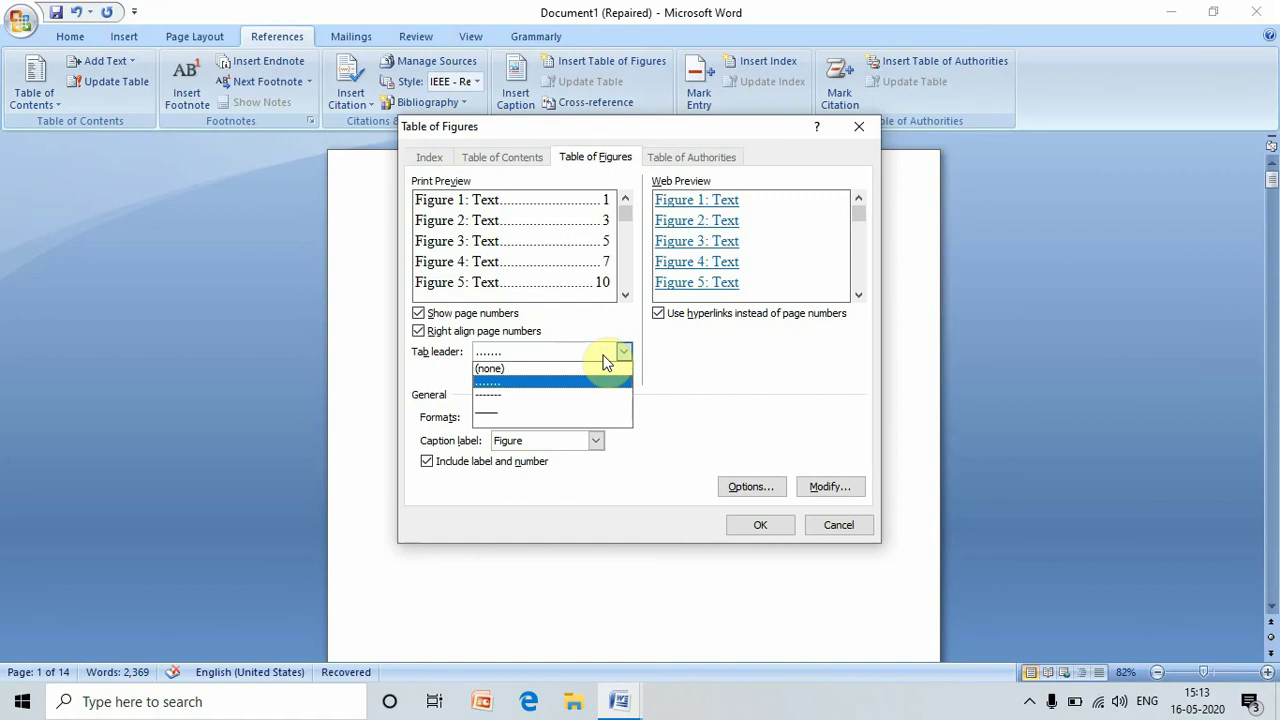
click(705, 420)
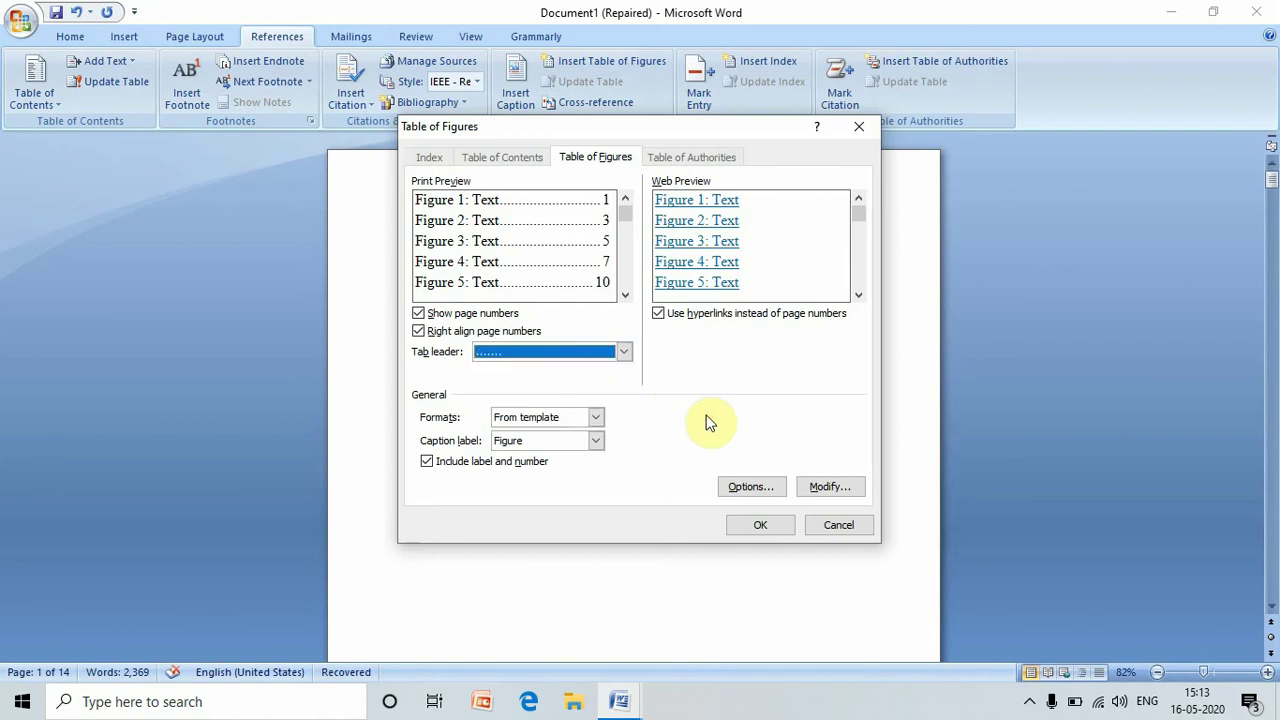
click(597, 441)
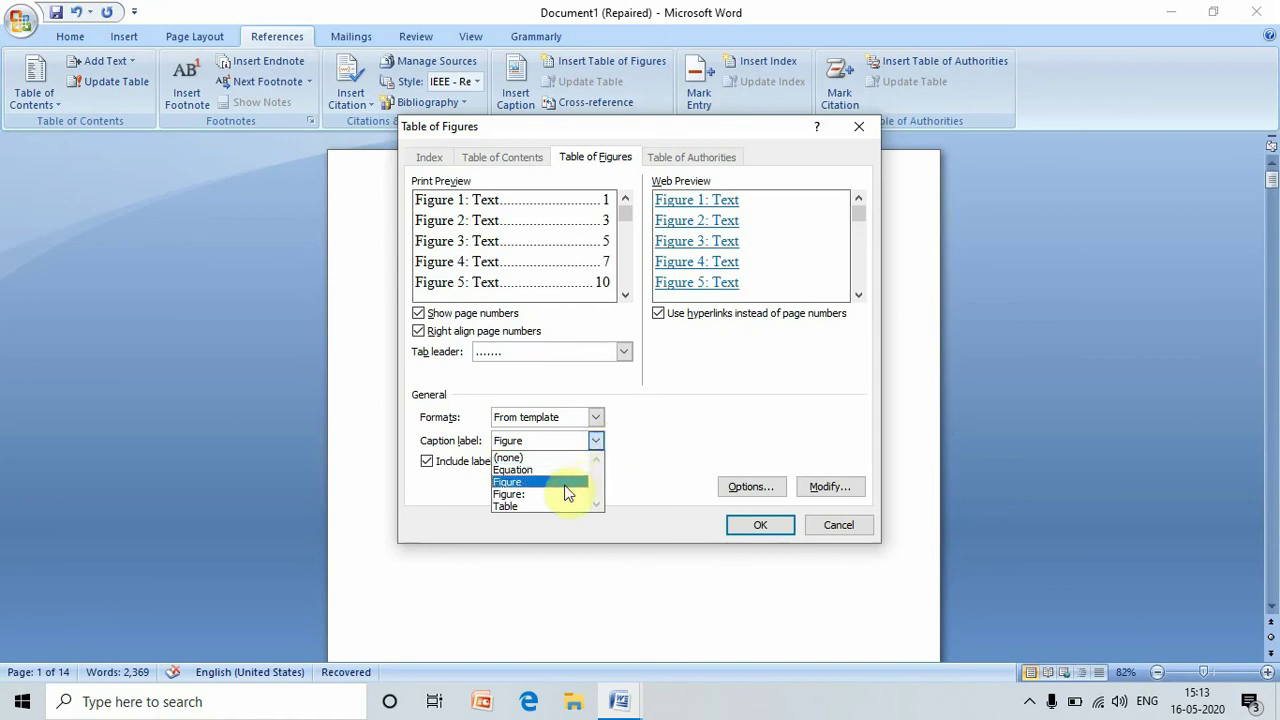
click(659, 444)
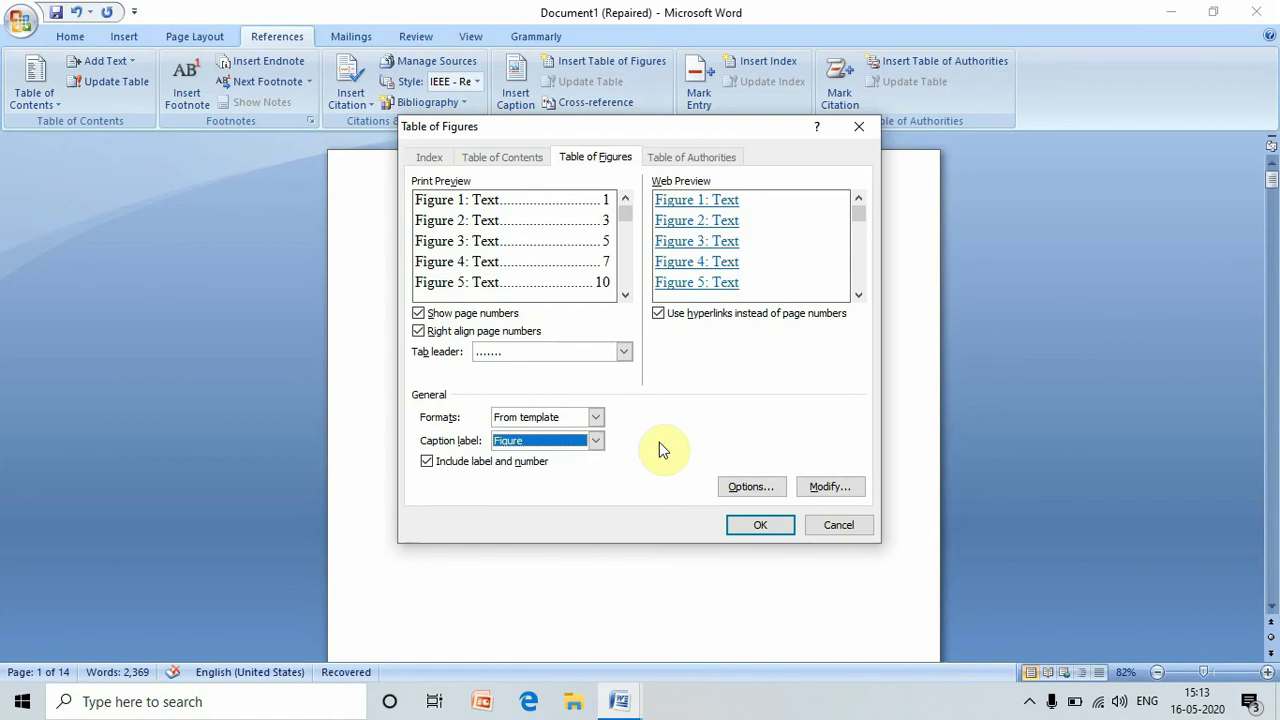
click(748, 523)
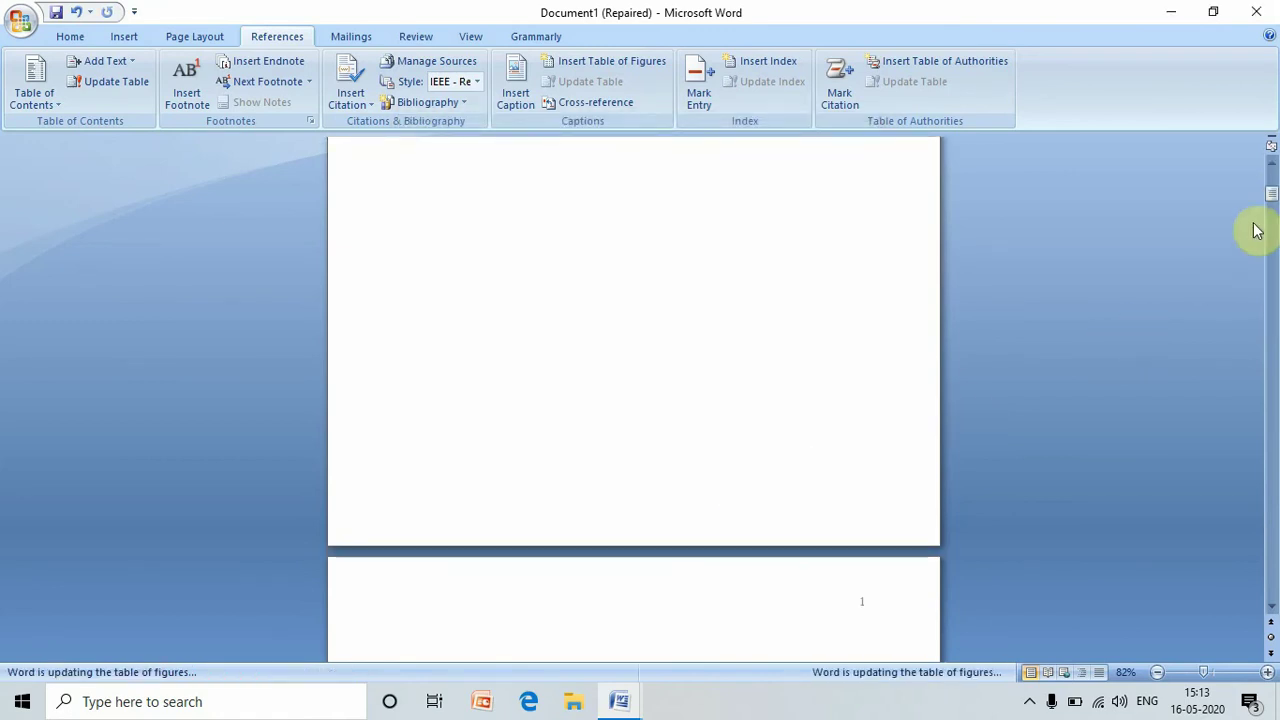
View the table of figures on page 1 and follow the Figure 1 entry to its caption
drag(1268, 195, 1272, 186)
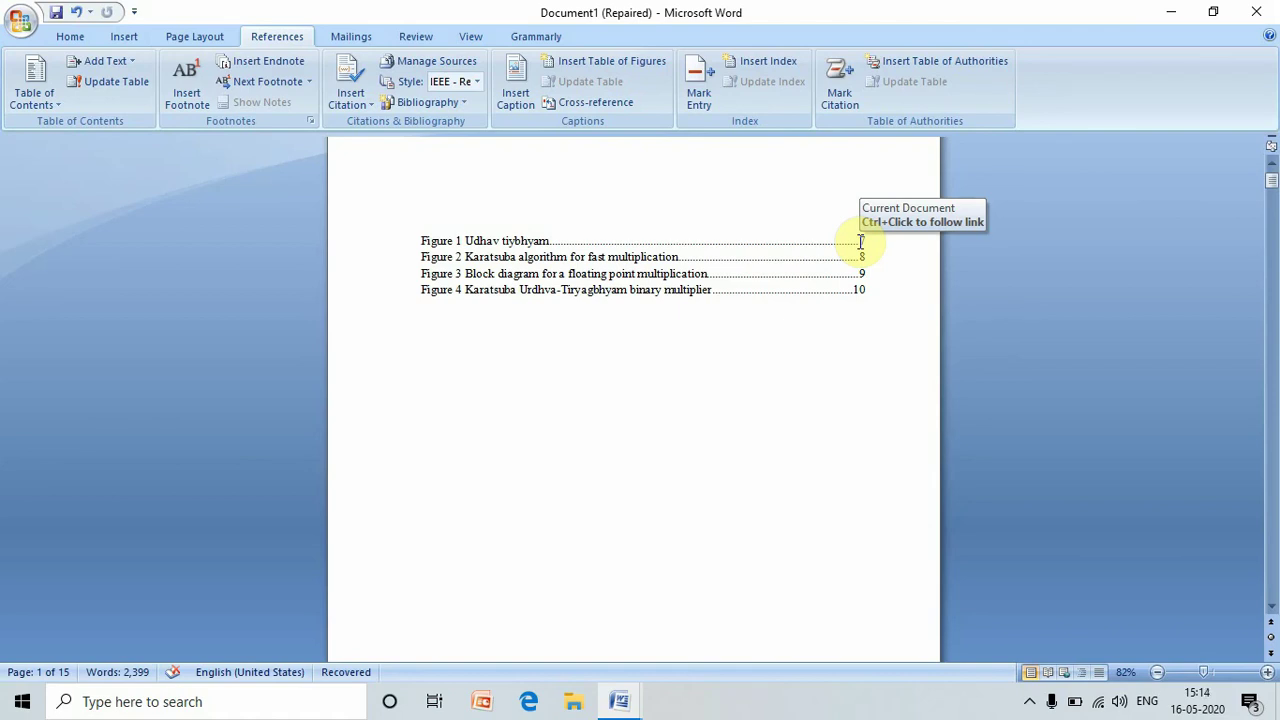
ctrl+click(543, 248)
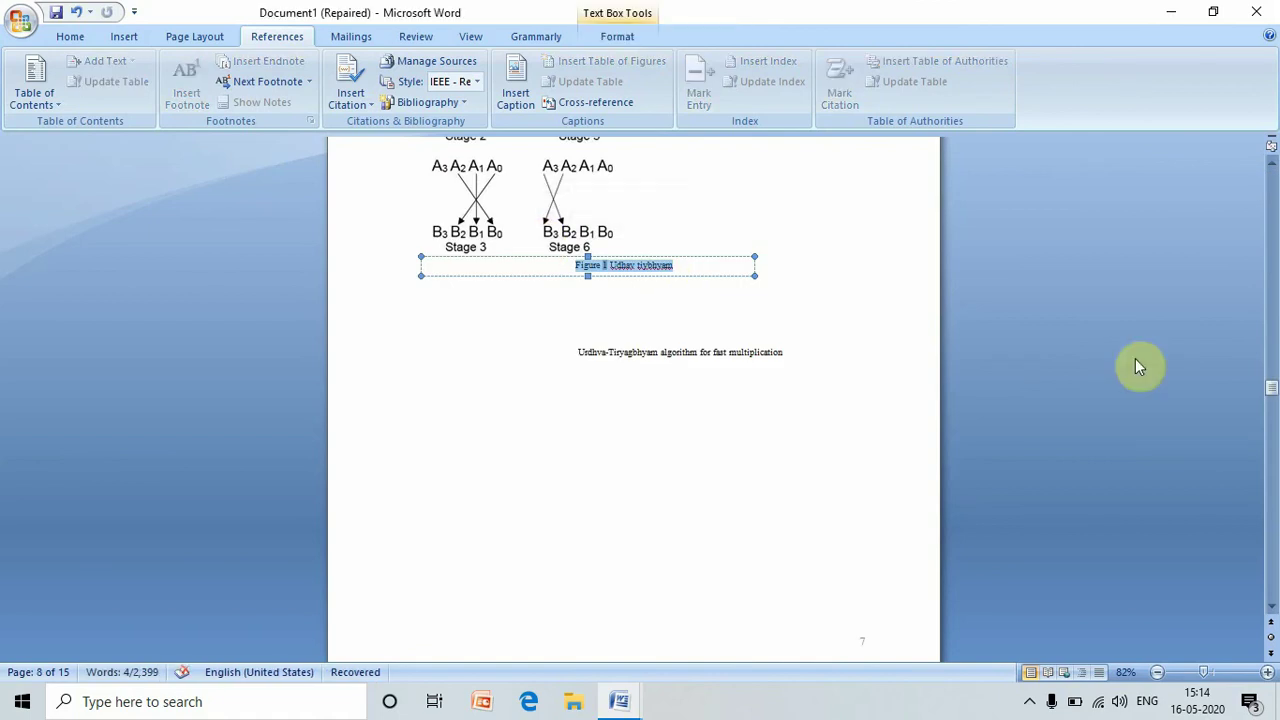
drag(1266, 391, 1262, 178)
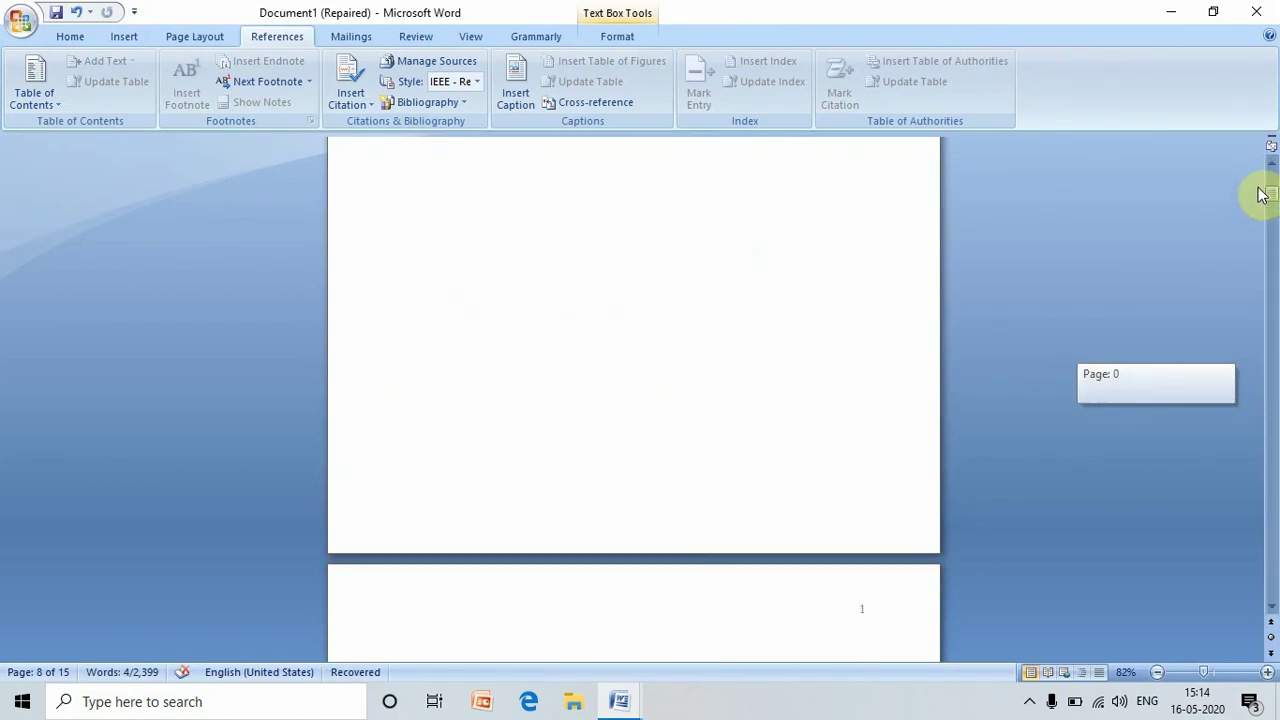